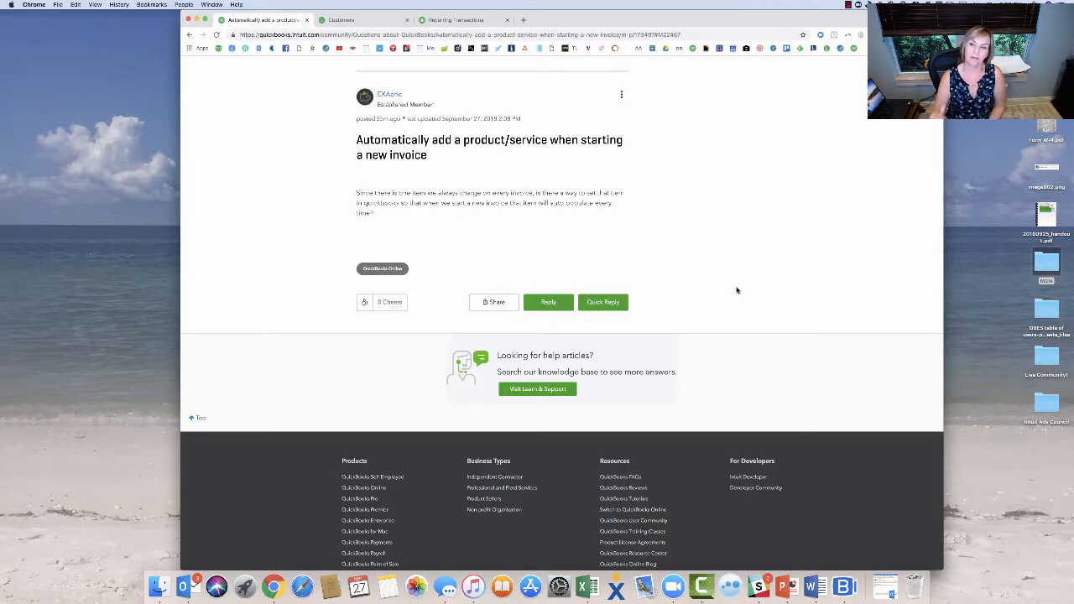
Step: Read the community question and the team's reply about automatically adding a product/service to new invoices
scroll(737, 291, up, 6)
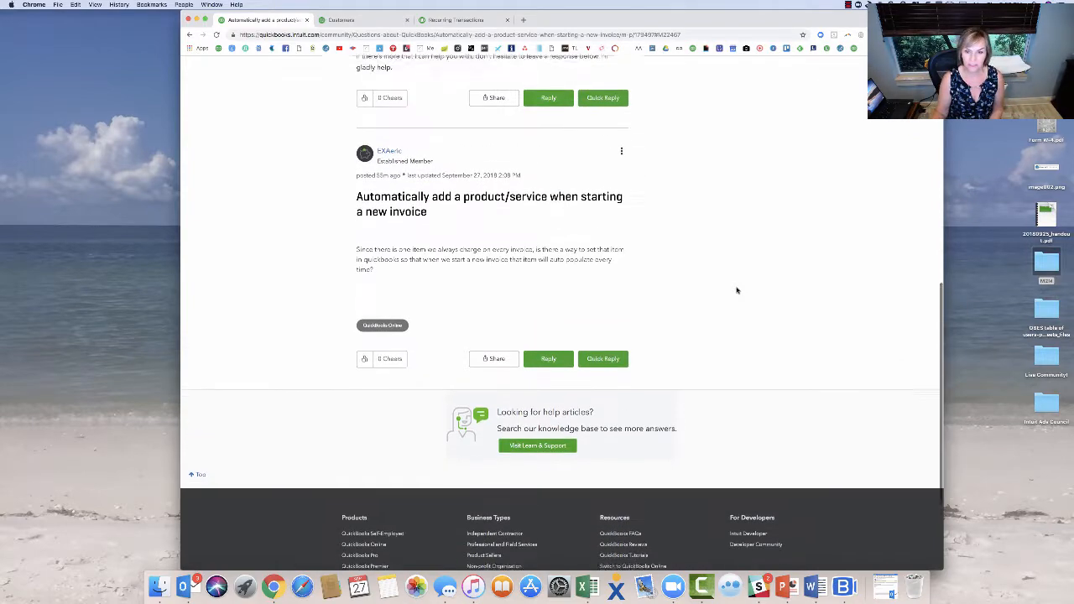
scroll(737, 290, up, 5)
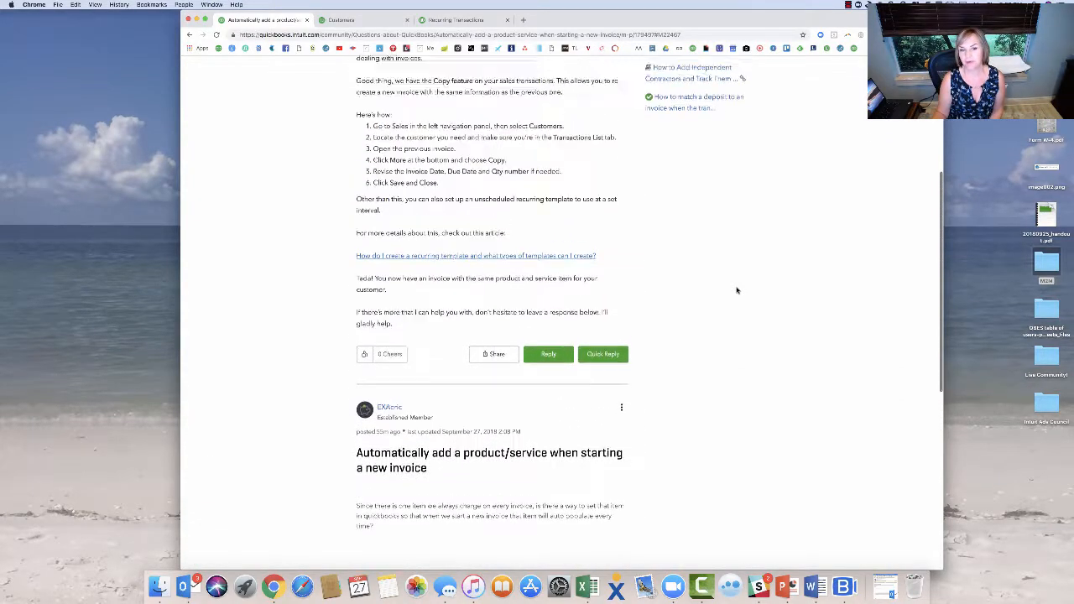
scroll(736, 290, up, 1)
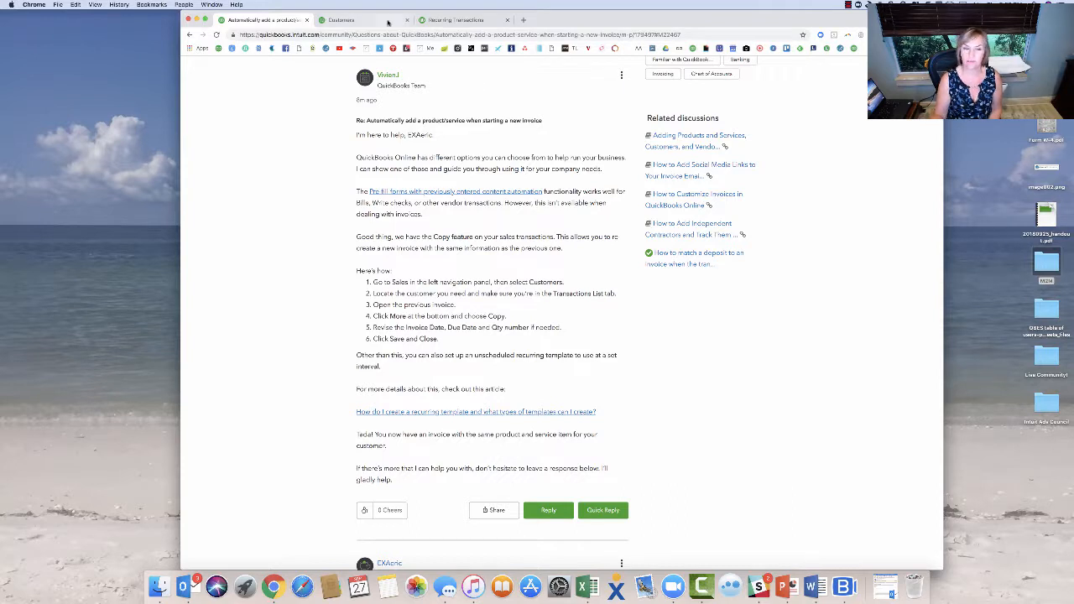
Step: Open the Recurring Transactions list in the browser tab that shows the customer record
click(445, 20)
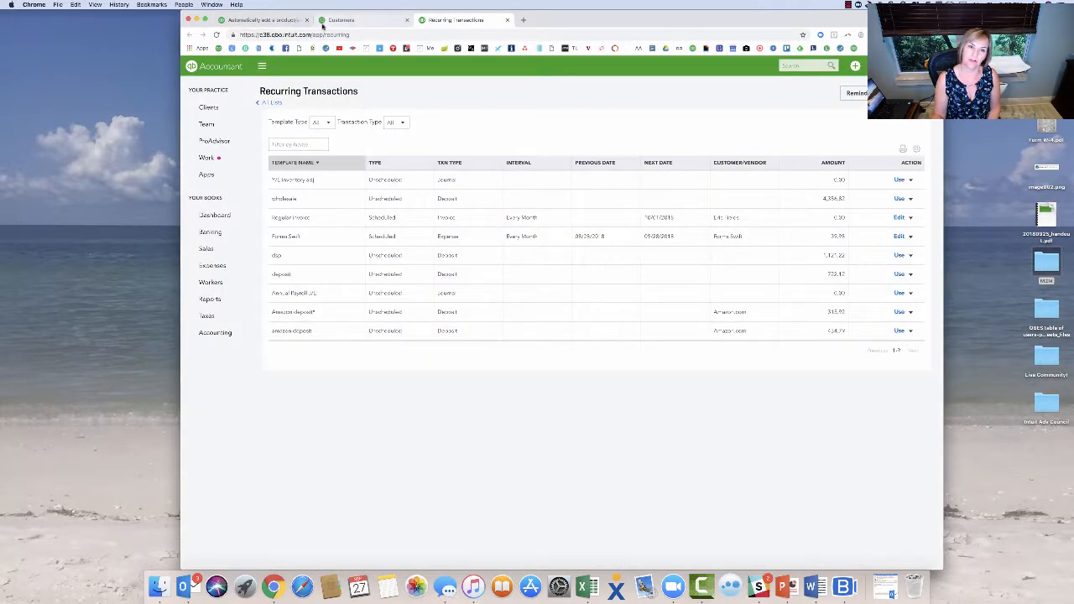
click(336, 19)
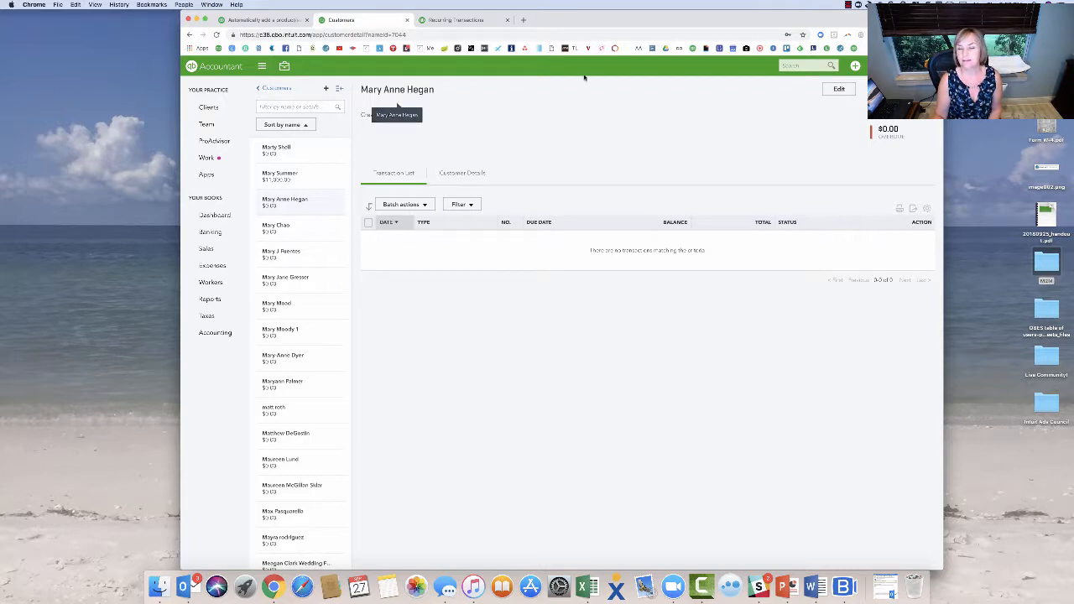
click(448, 20)
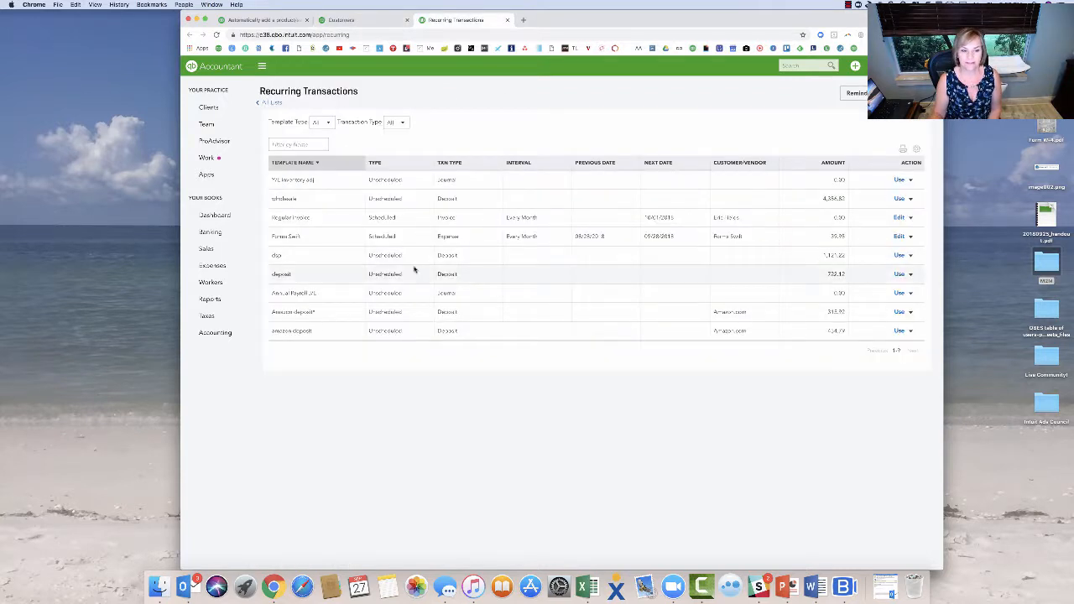
click(387, 22)
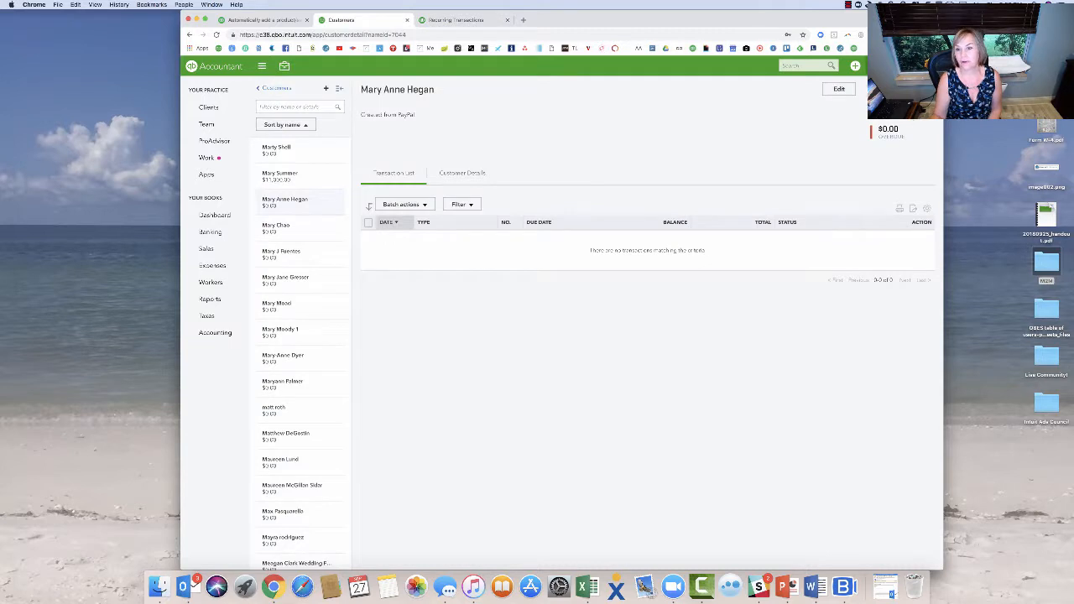
click(878, 66)
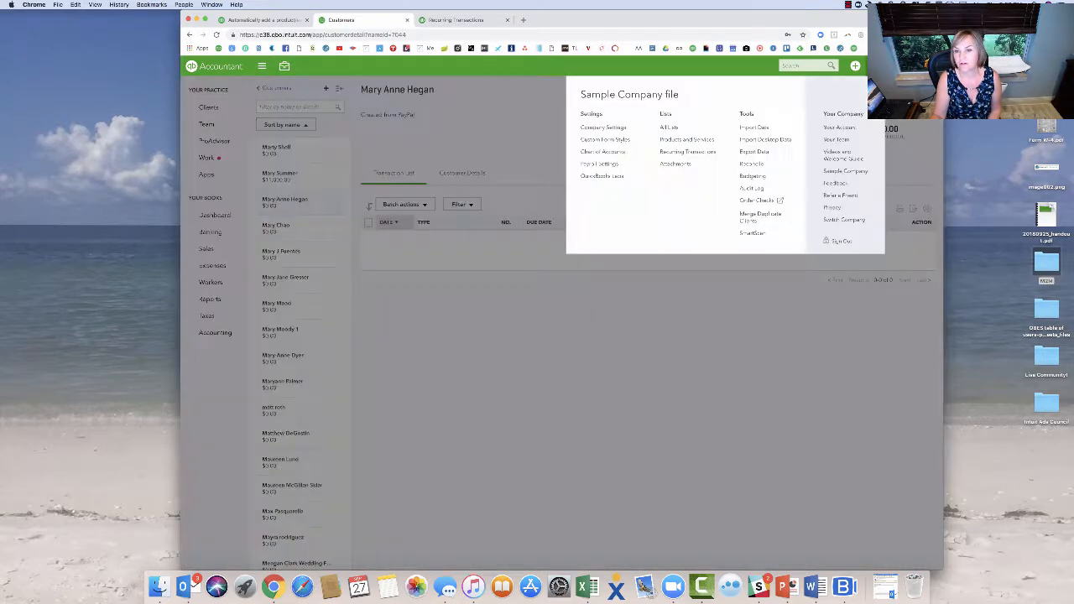
click(665, 155)
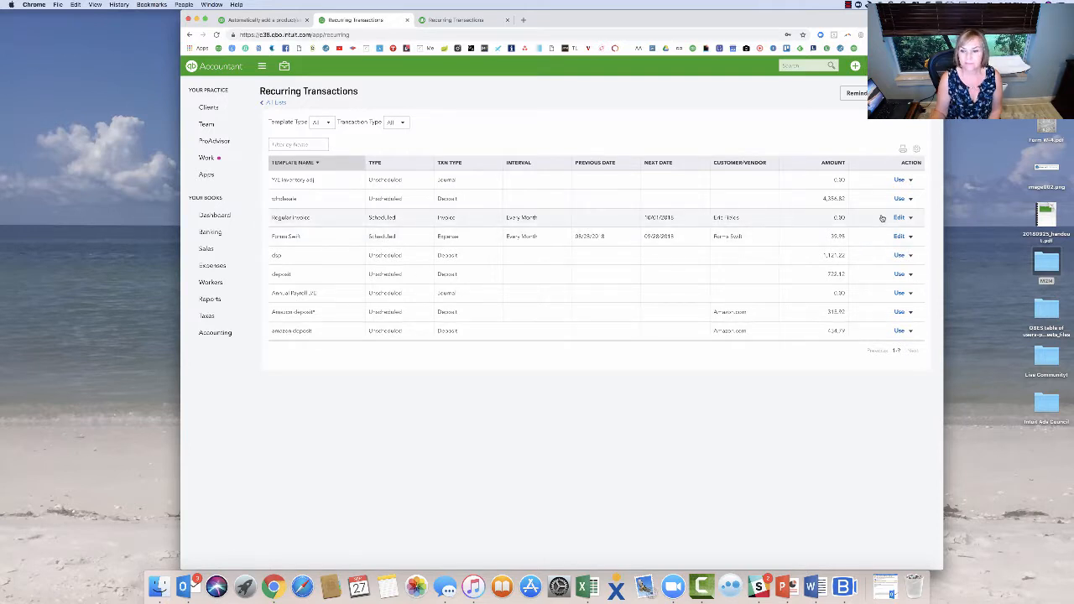
Step: Create an invoice from the scheduled regular invoice template, change its customer, and leave it without saving
click(910, 219)
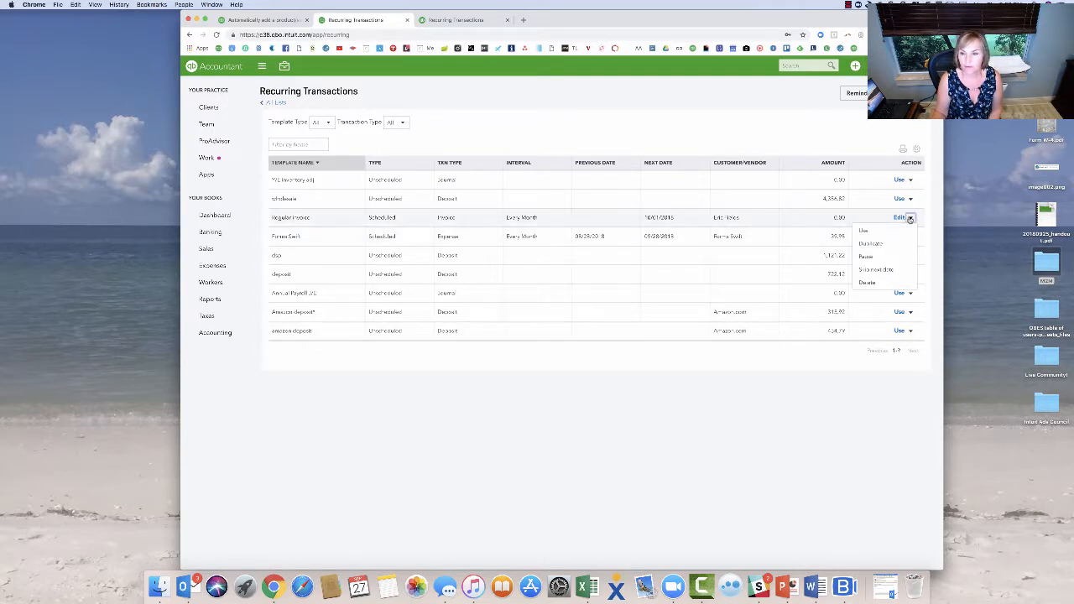
click(865, 230)
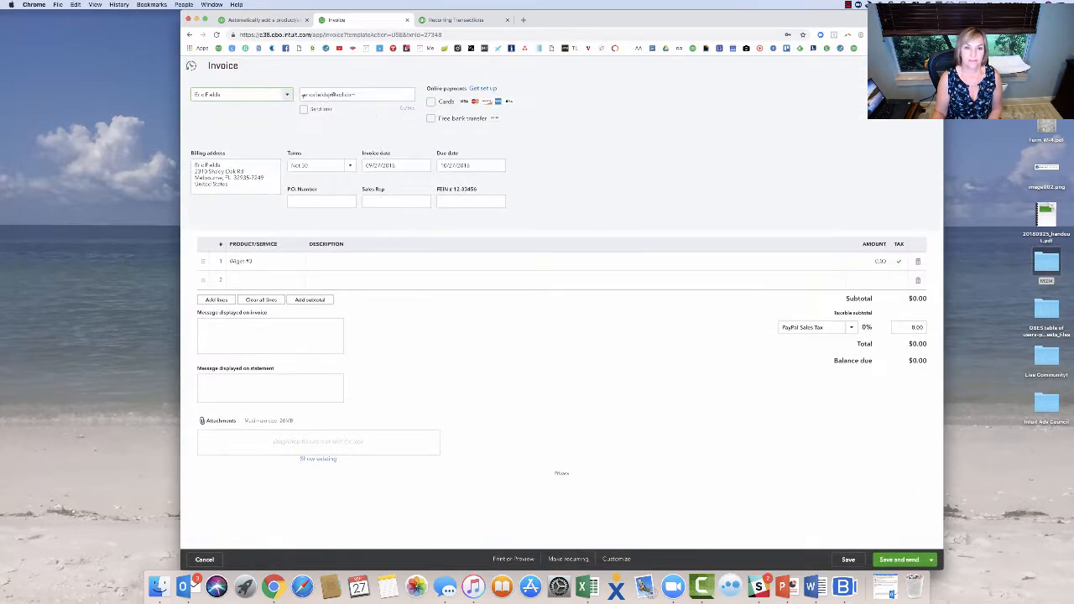
click(285, 95)
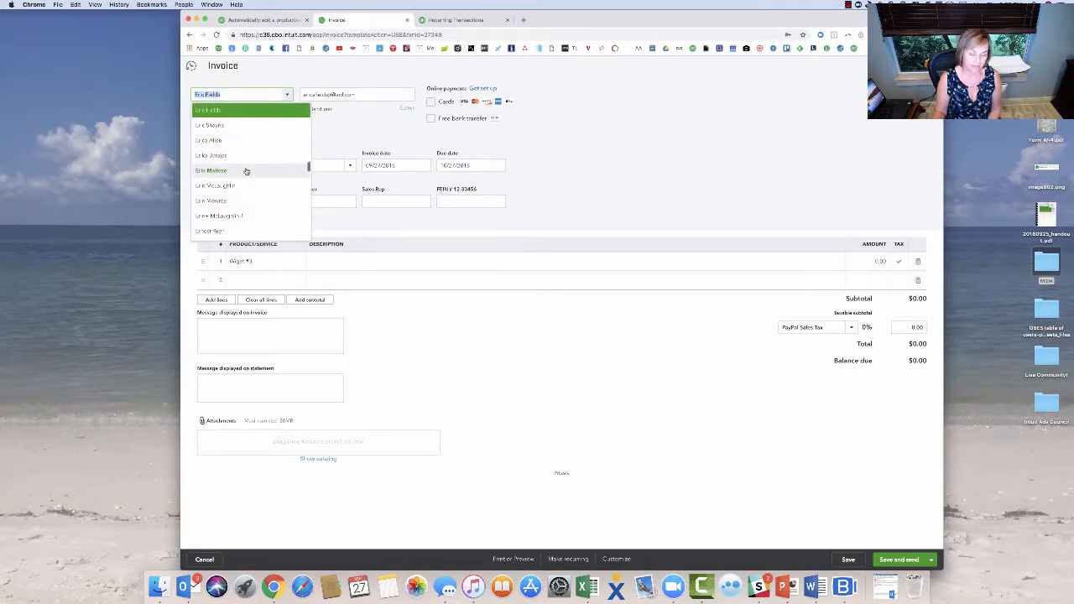
text(mary)
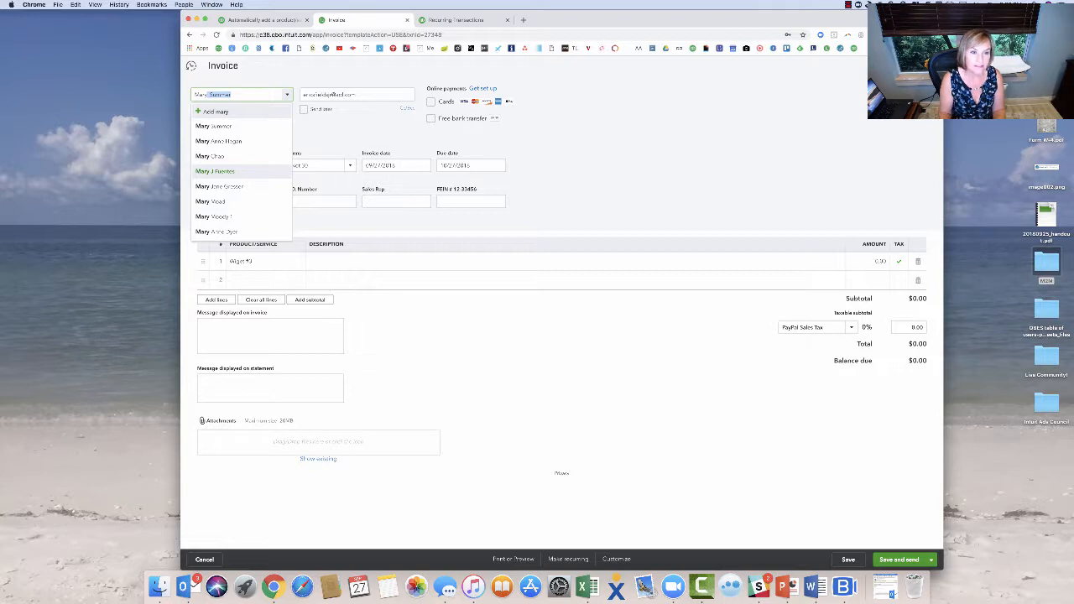
click(243, 141)
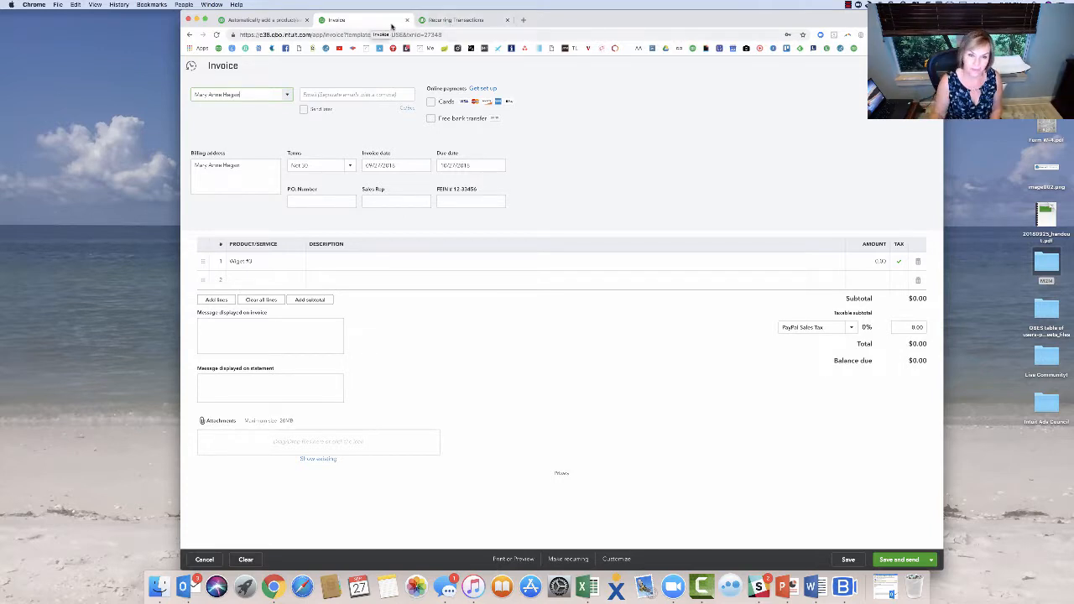
click(930, 65)
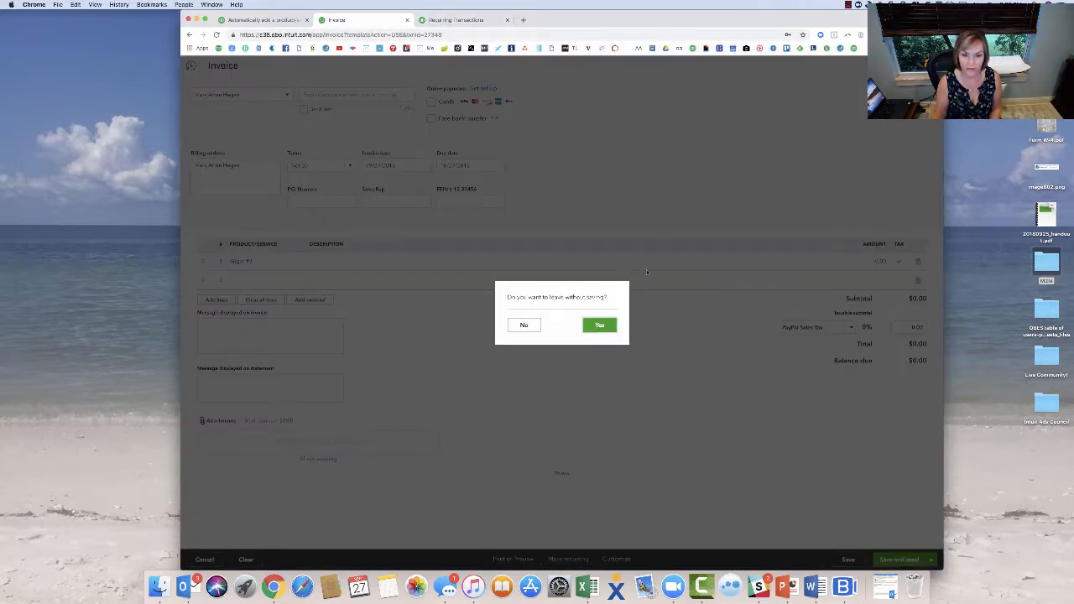
click(600, 325)
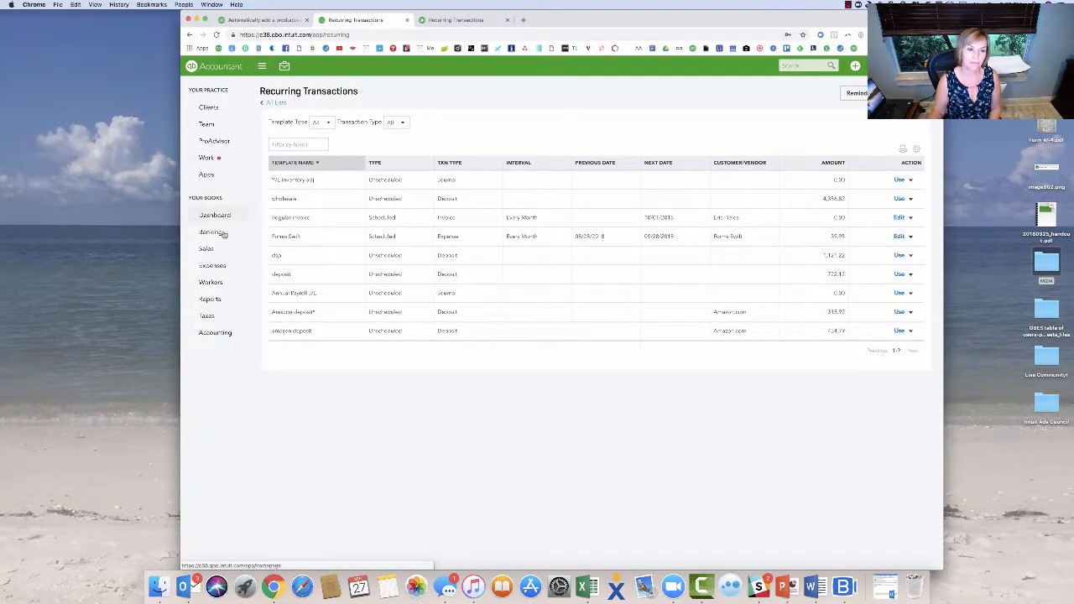
Step: Search the Customers list by first name and open the matching customer's record
click(273, 287)
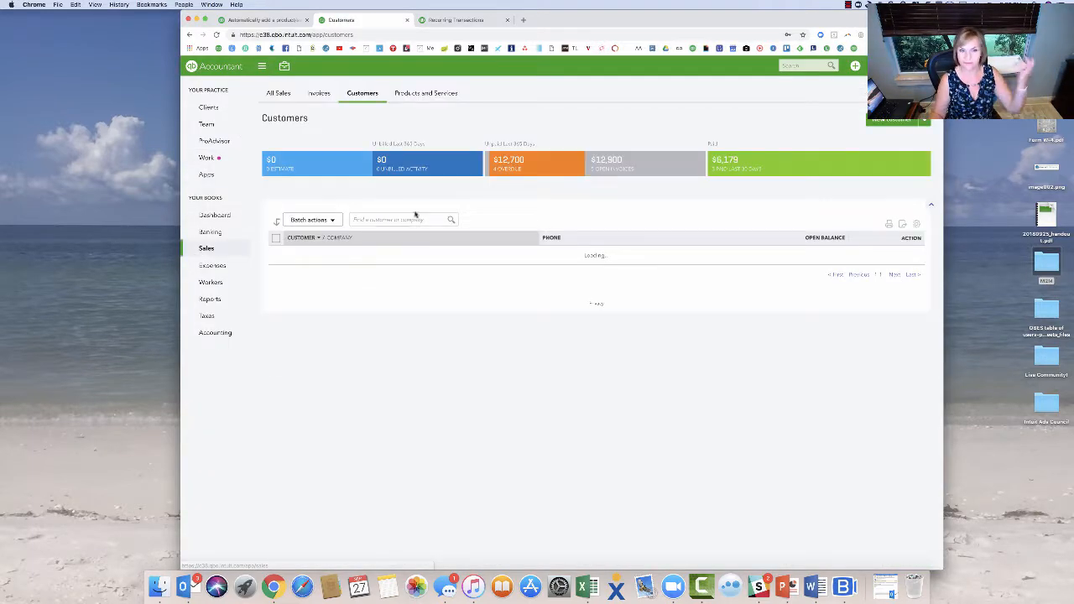
click(374, 220)
text(mary)
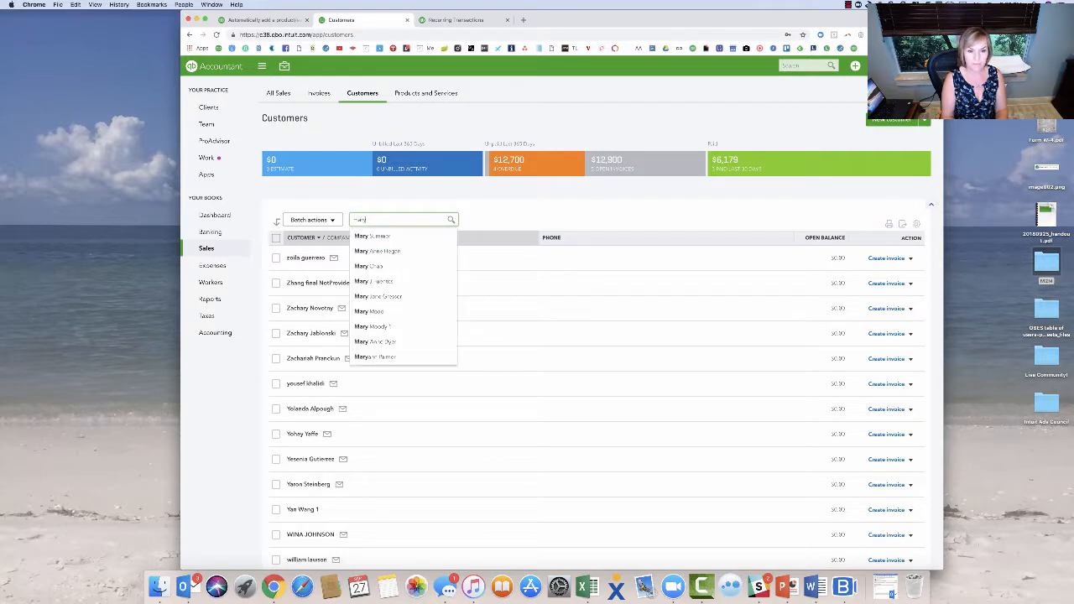
click(374, 250)
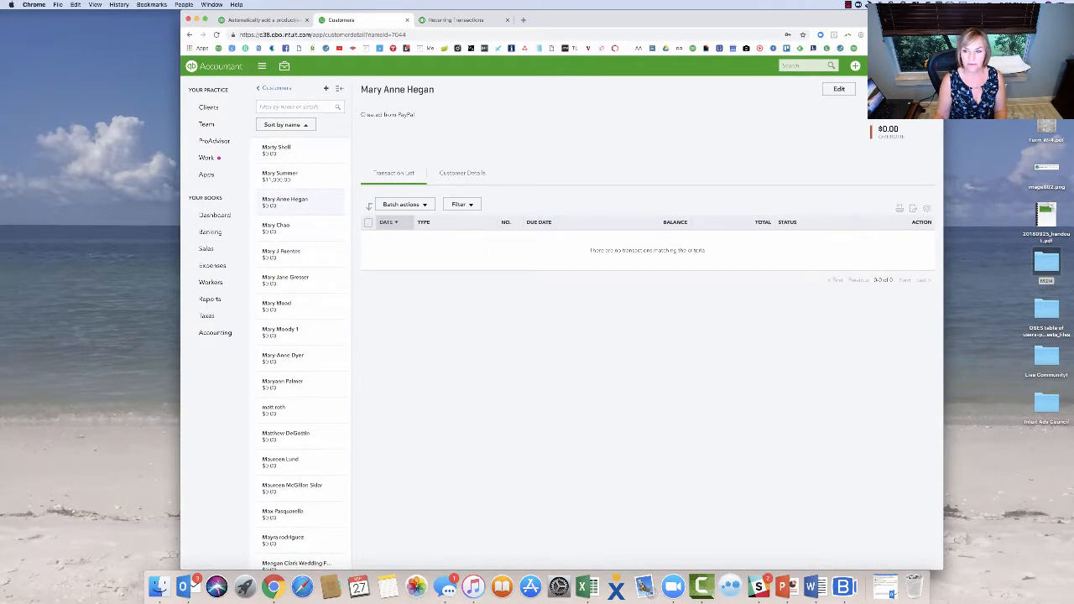
Step: In the other QuickBooks tab, open the Regularly sold items bundle from the Products and Services list for editing
click(443, 18)
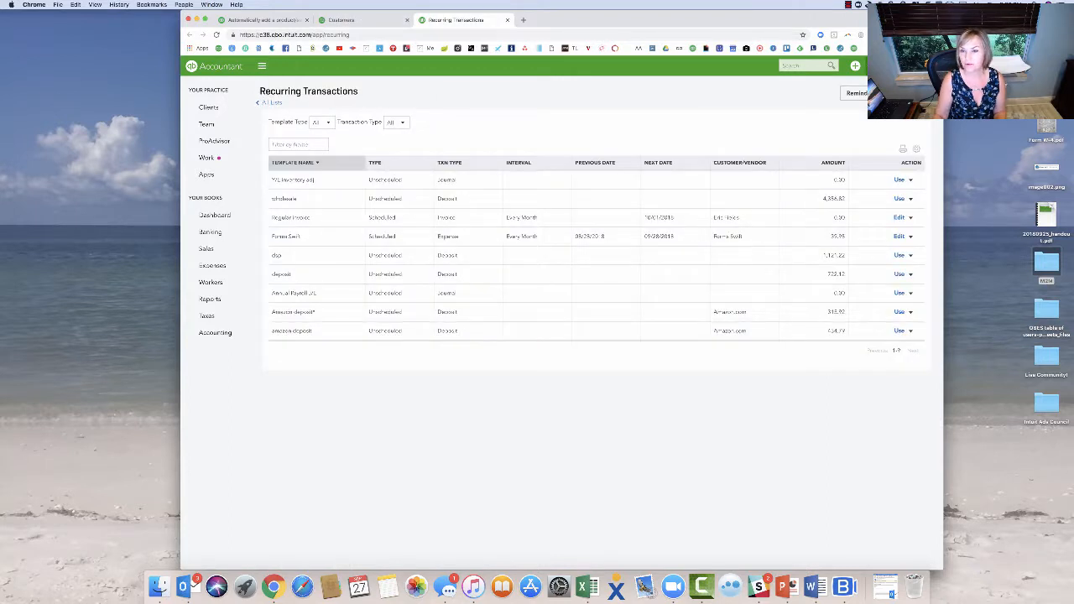
click(853, 68)
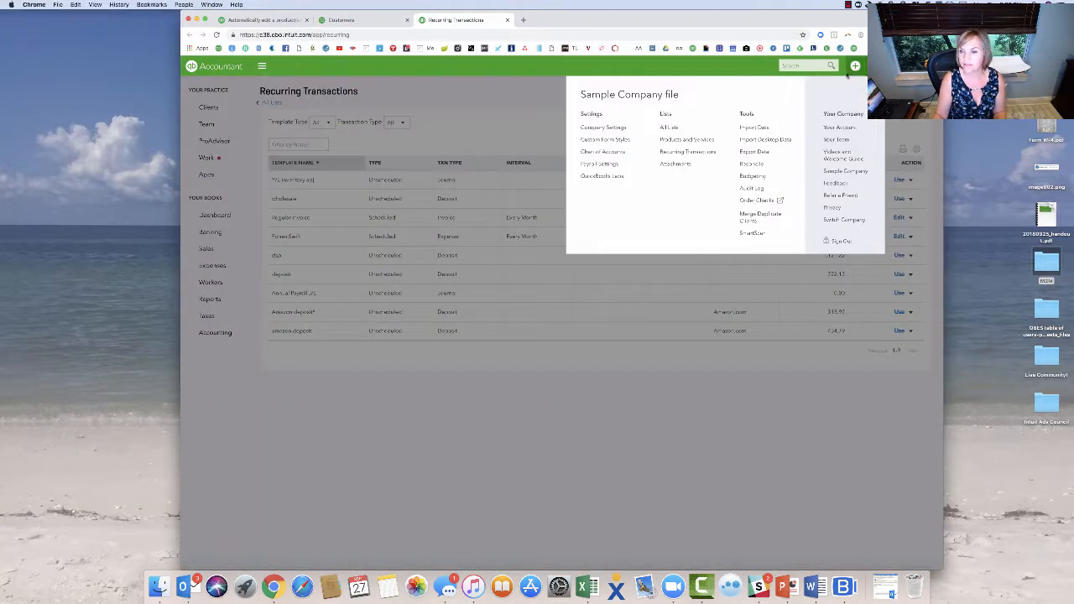
click(688, 140)
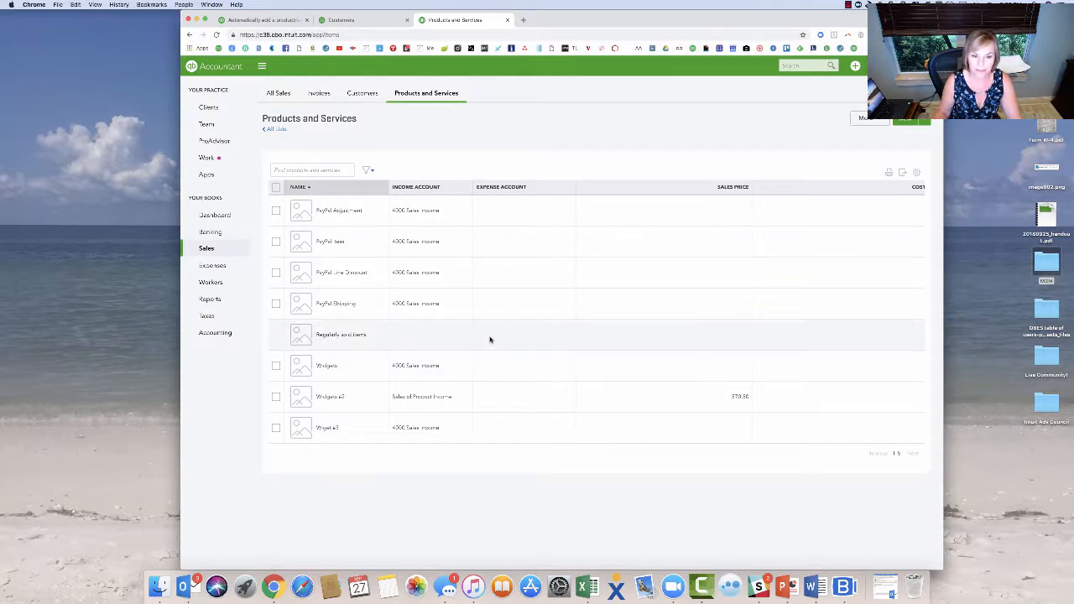
click(312, 333)
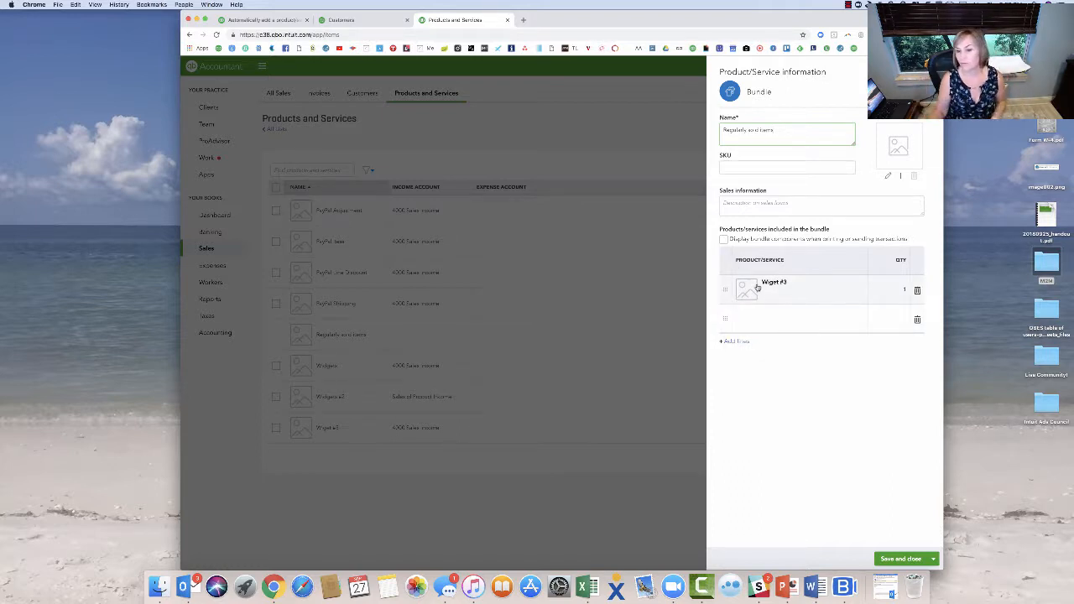
Step: Add more lines to the bundle, enter a second Wiget #3 line, delete that line again, and save the bundle
click(729, 344)
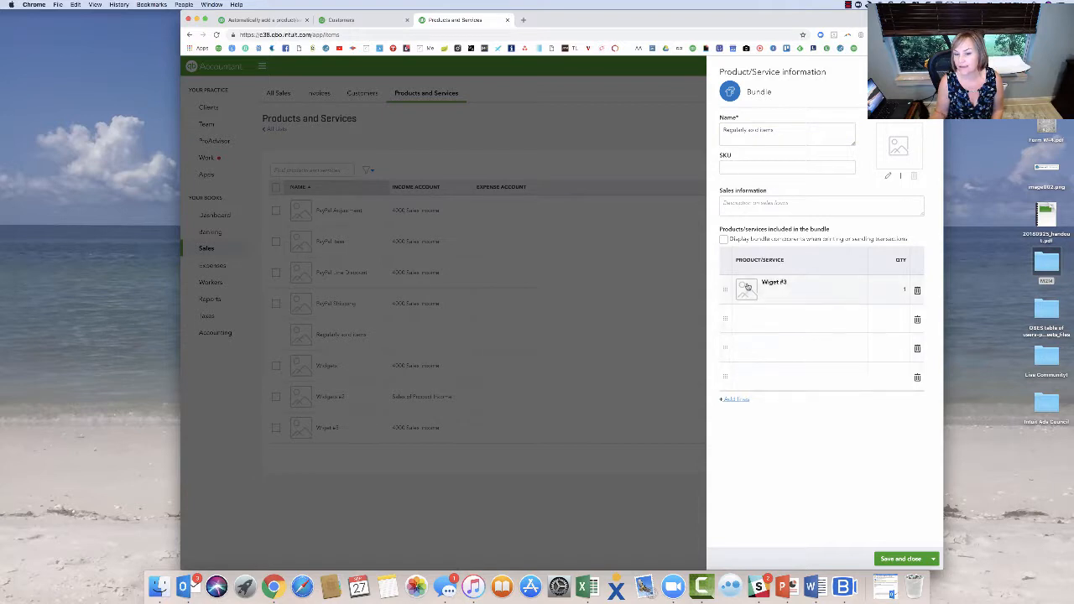
click(767, 369)
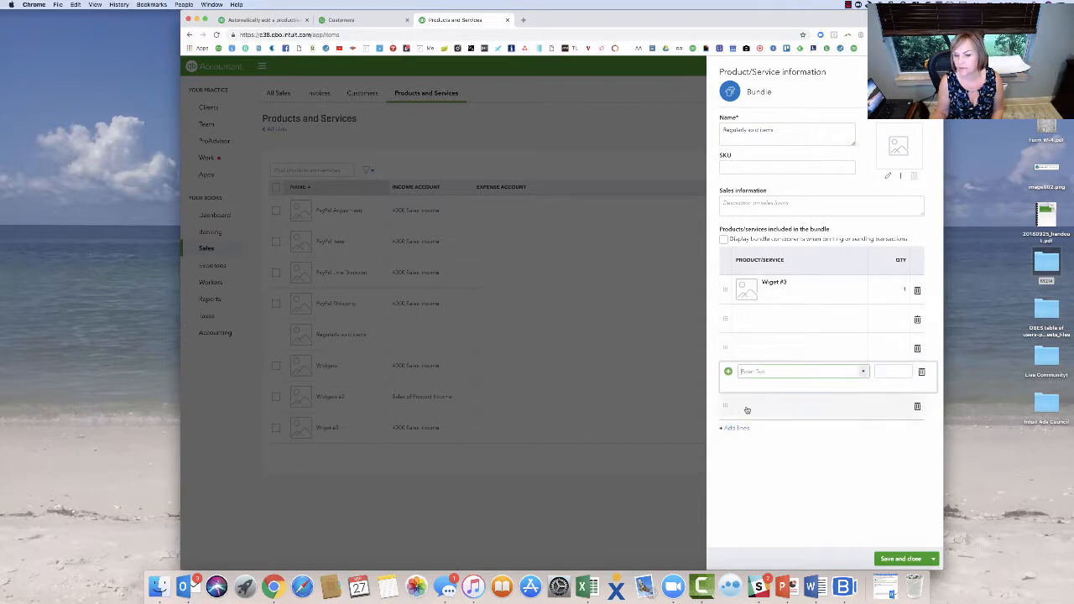
click(749, 406)
text(Widget #3)
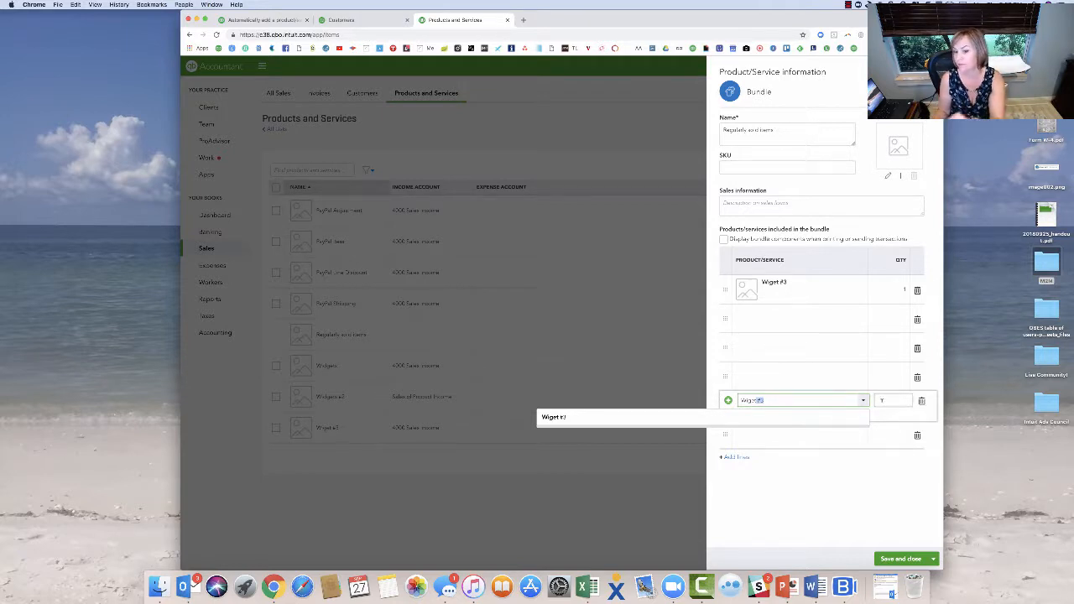
click(921, 405)
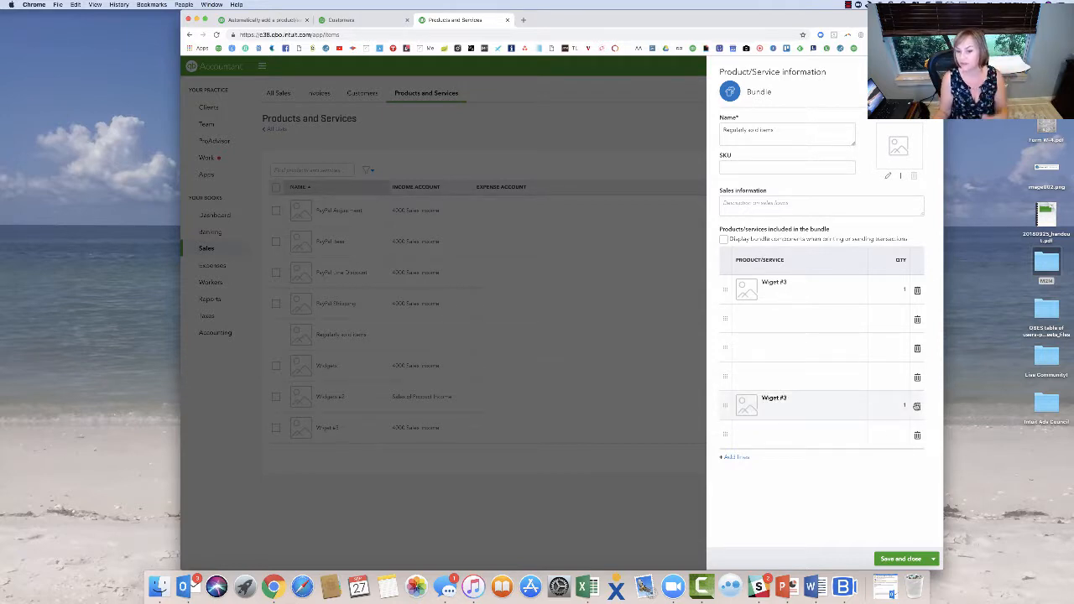
click(916, 406)
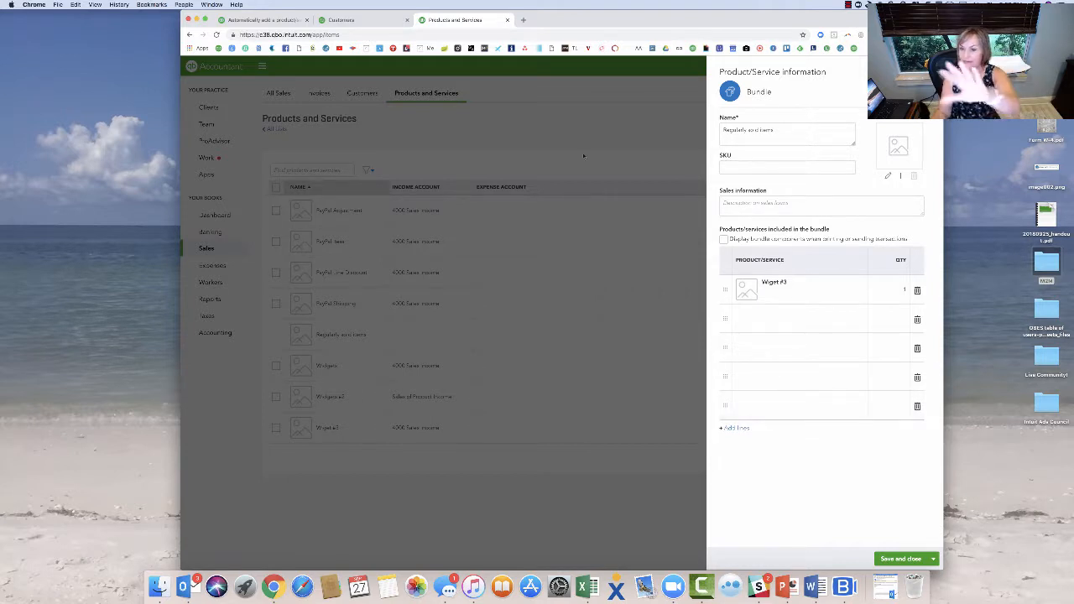
click(893, 558)
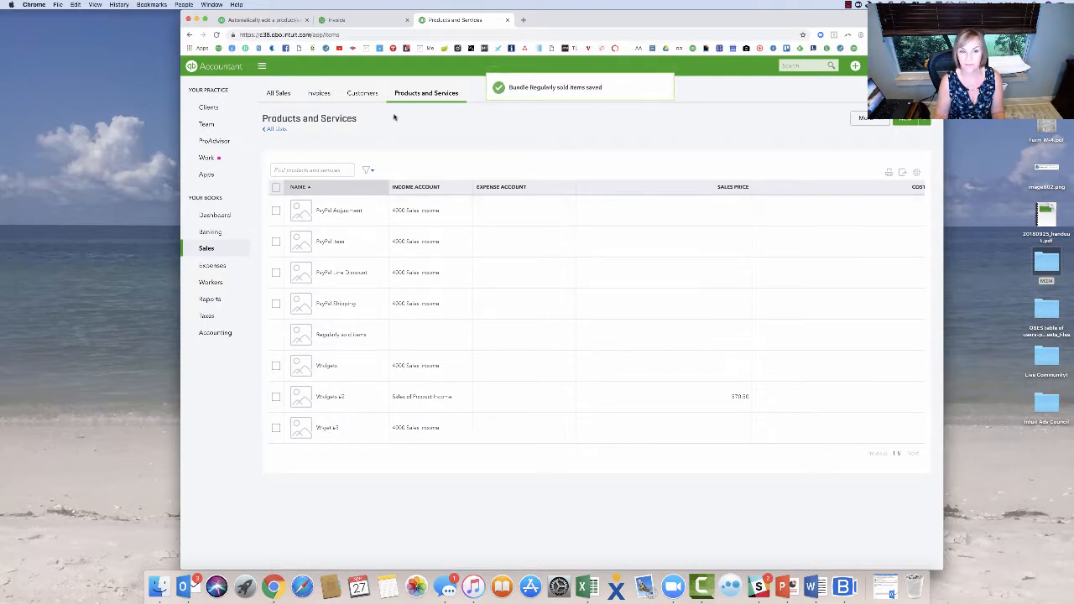
Step: On the customer's invoice, delete the existing bundle line and enter Regularly sold items again as the first product/service
click(376, 20)
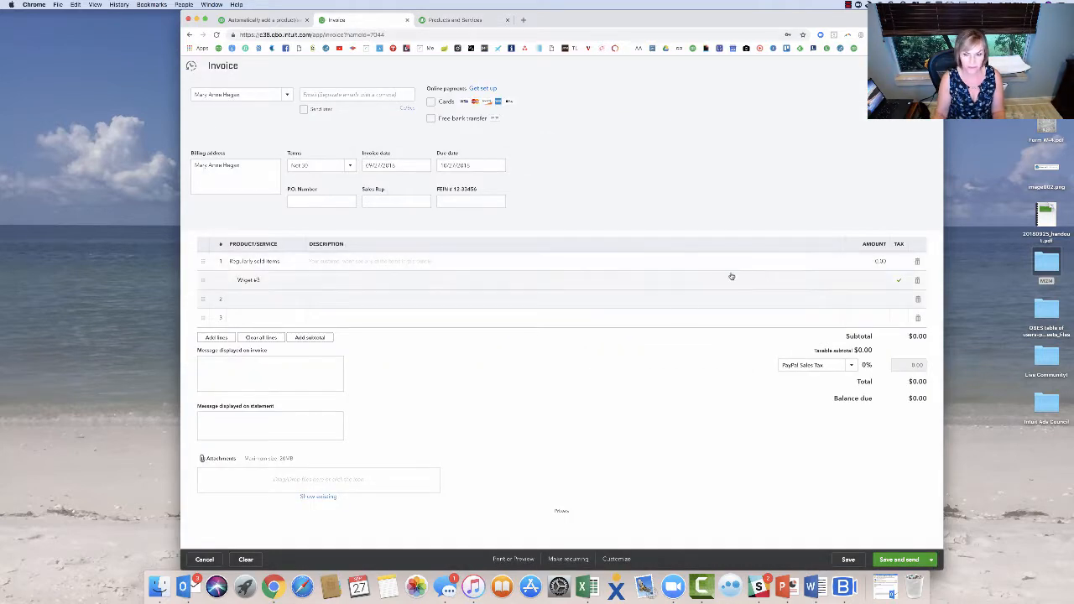
click(918, 264)
click(243, 263)
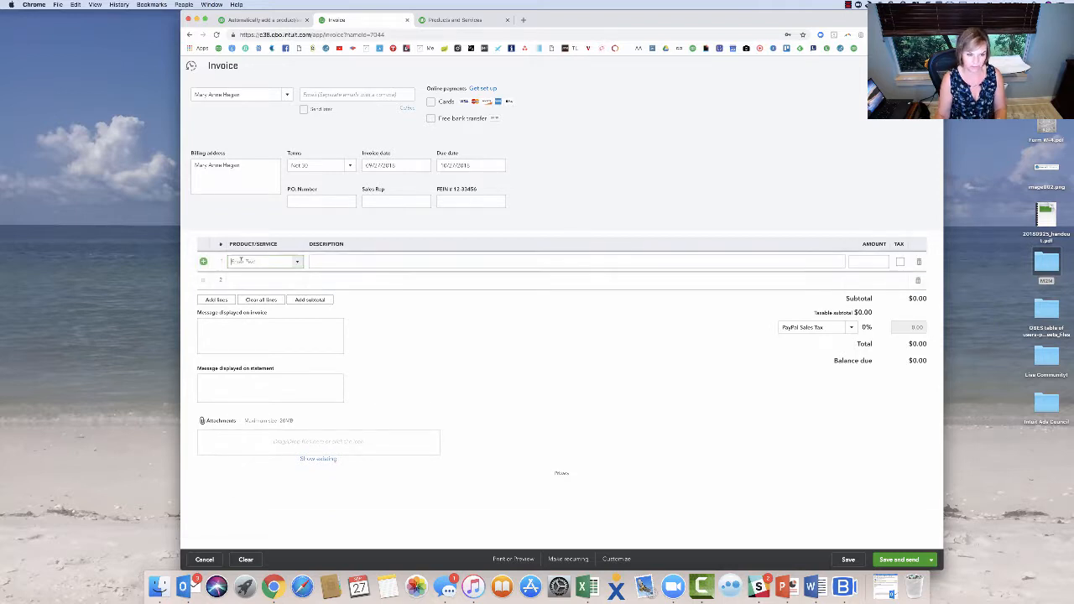
text(re)
key(Tab)
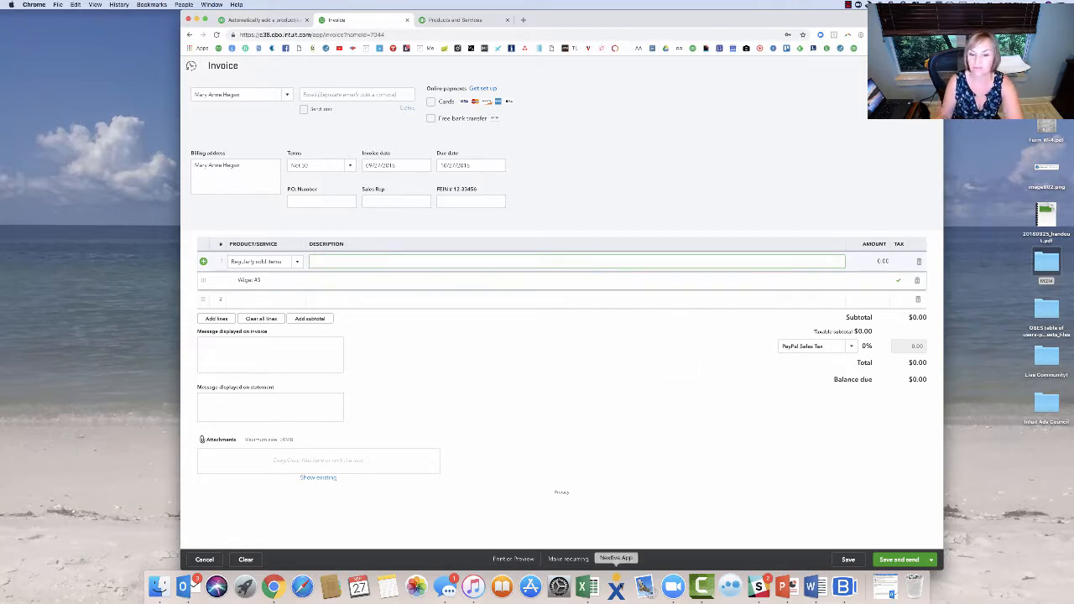
Step: Preview the printable version of the invoice with the bundle and close the preview
click(519, 560)
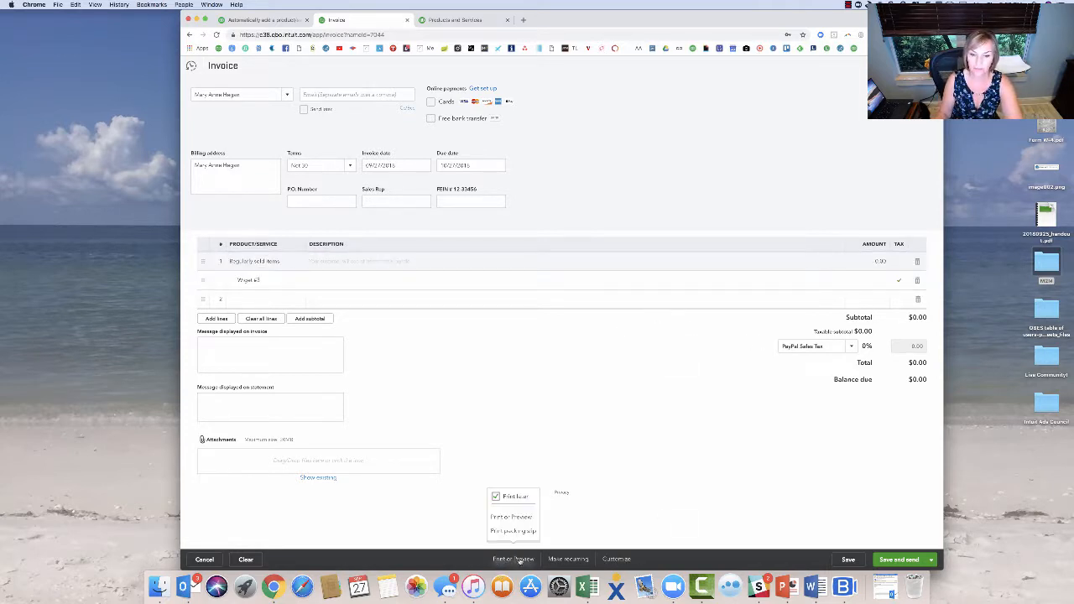
click(513, 517)
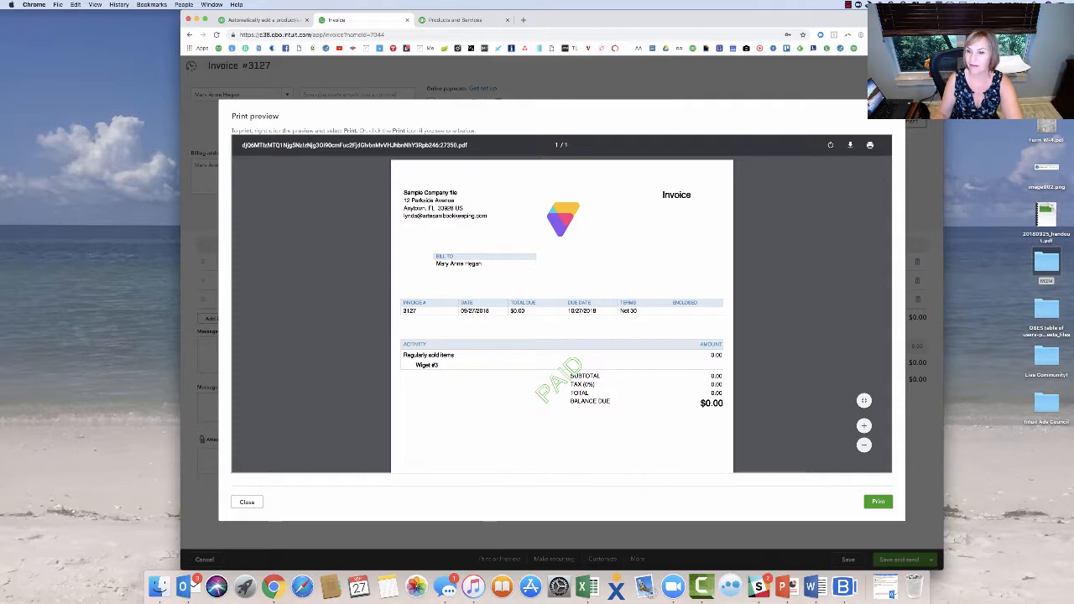
click(246, 501)
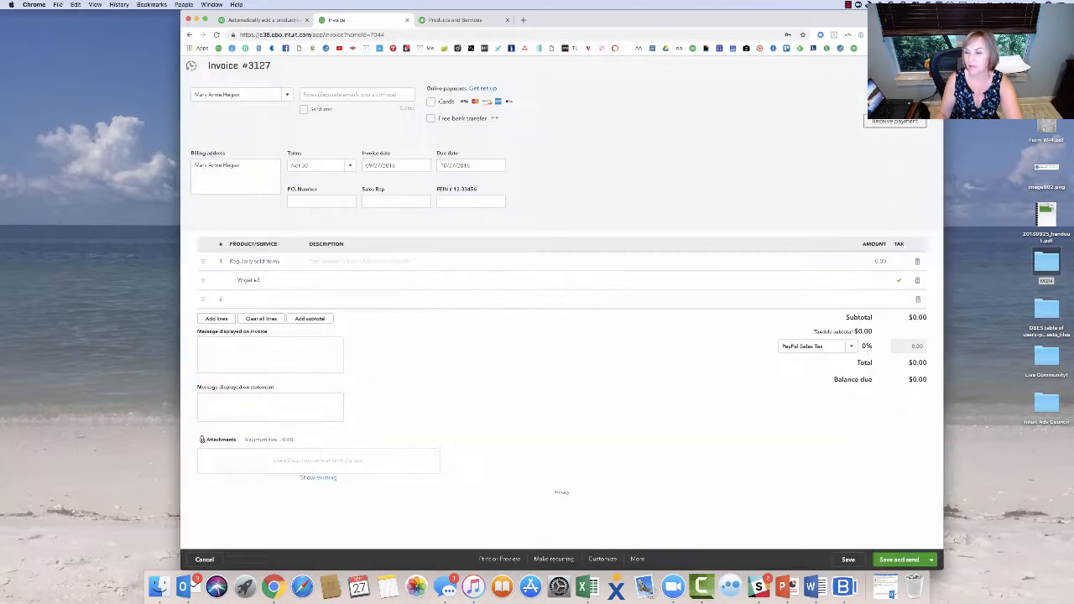
Step: Save and close the customer's invoice, and start a new invoice for the same customer
click(848, 559)
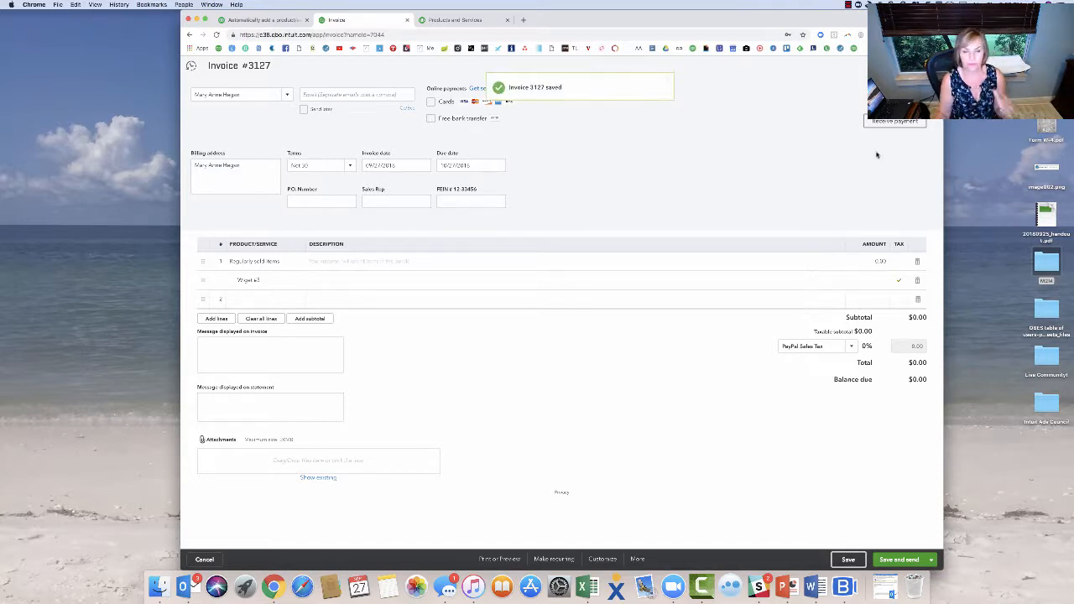
click(929, 65)
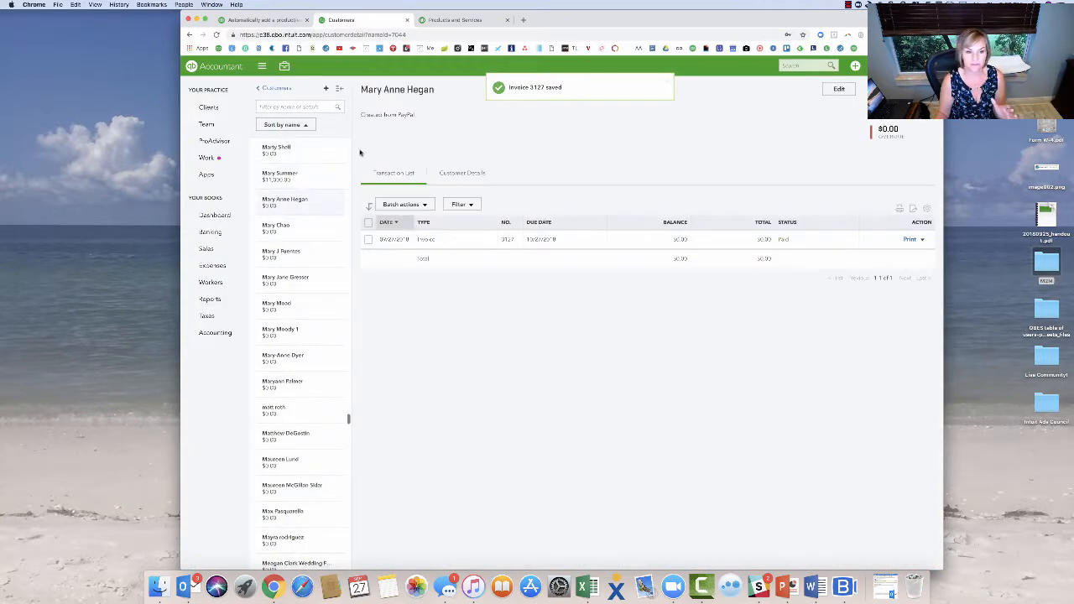
click(902, 88)
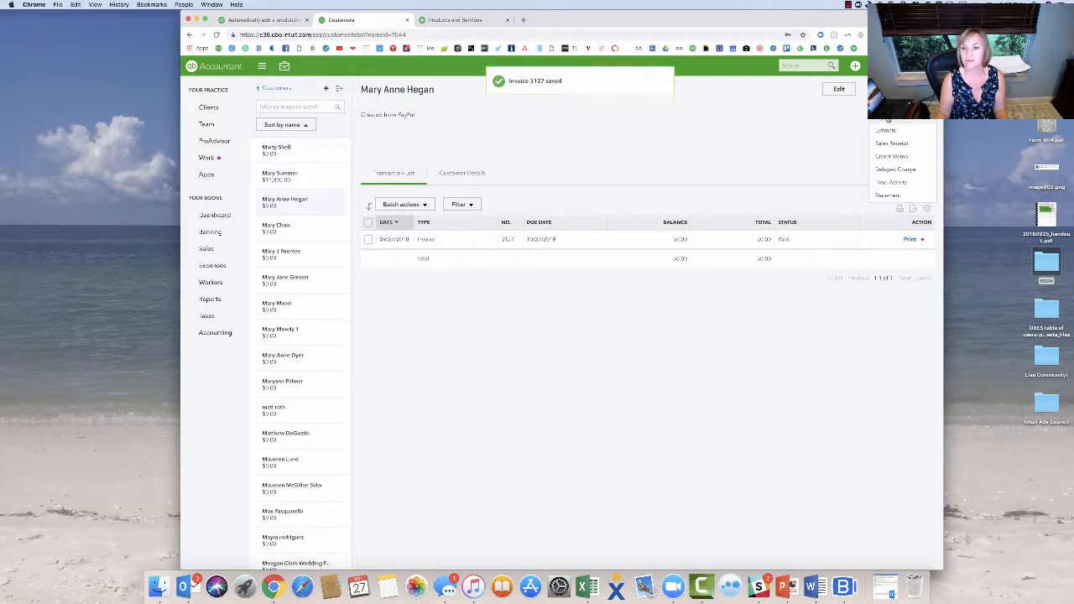
click(884, 104)
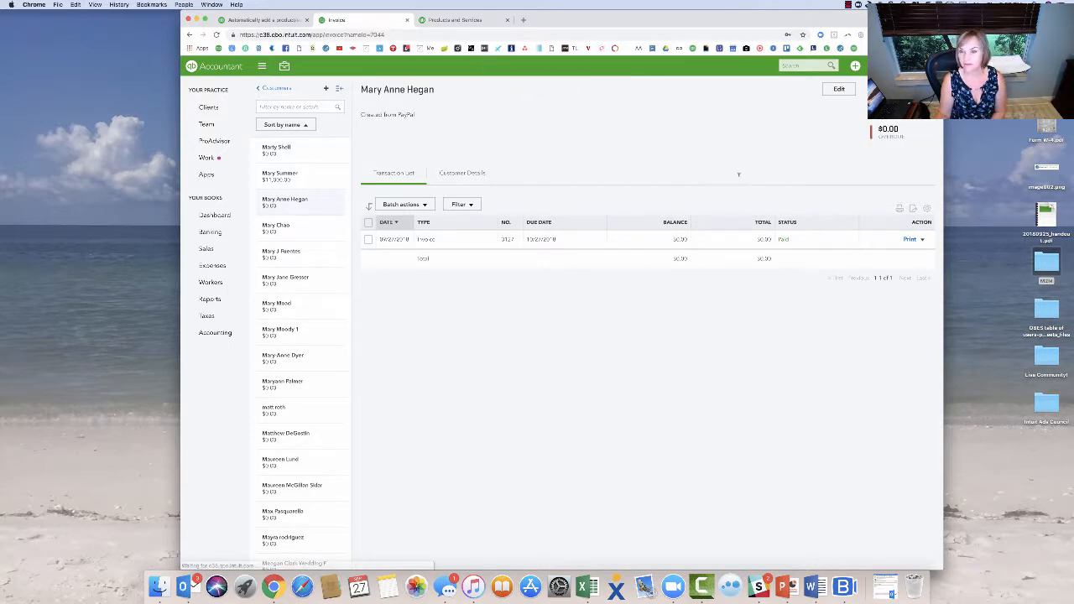
Step: Enter the Regularly sold items bundle as the first product/service on the new invoice
click(286, 265)
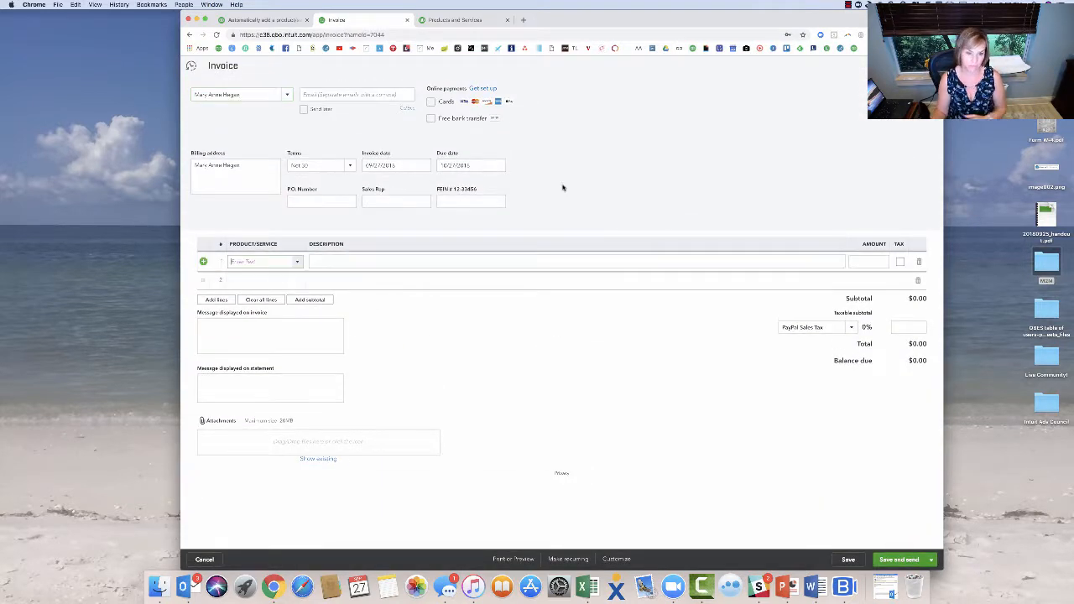
text(regularly sold items)
key(Tab)
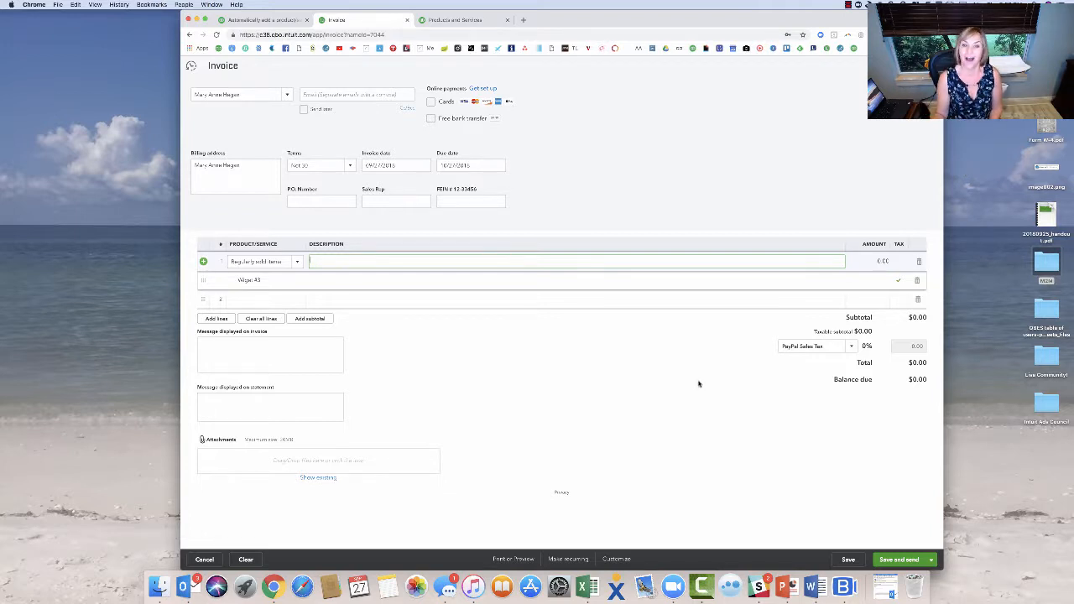
Step: Return to the QuickBooks Community discussion about automatically adding a product/service to a new invoice
click(265, 20)
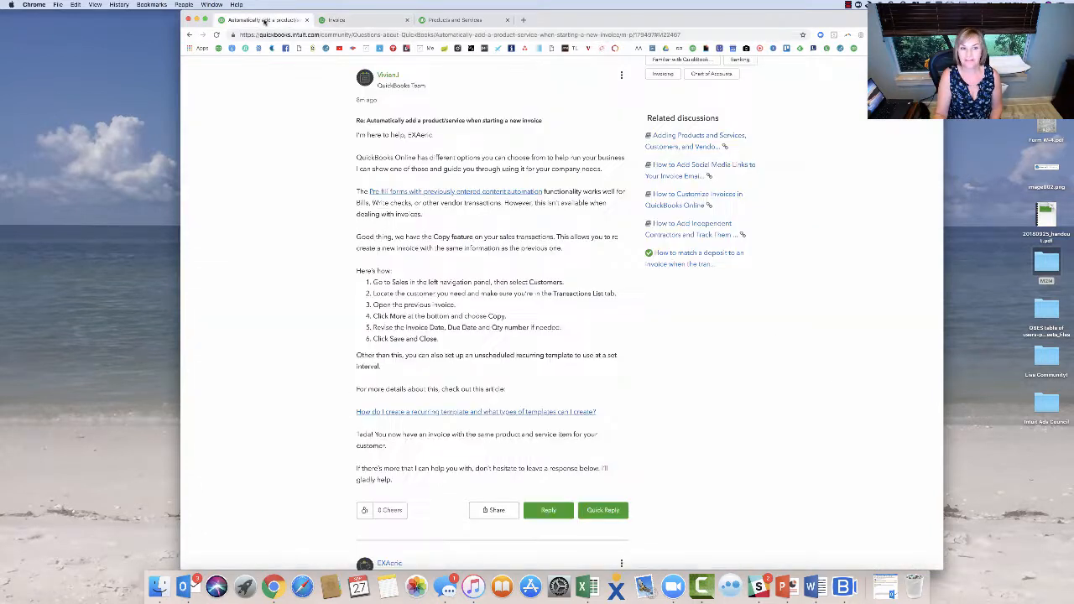